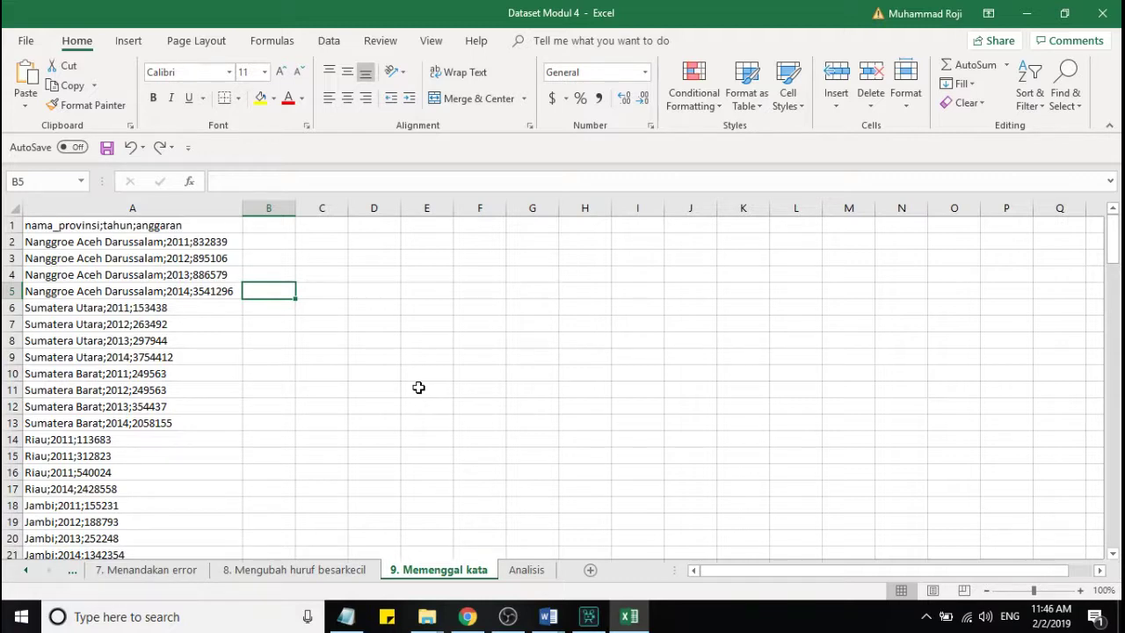
- Examine the semicolon-separated province, year and budget records in column A of the "9. Memenggal kata" sheet, down to the last row
left_click(275, 572)
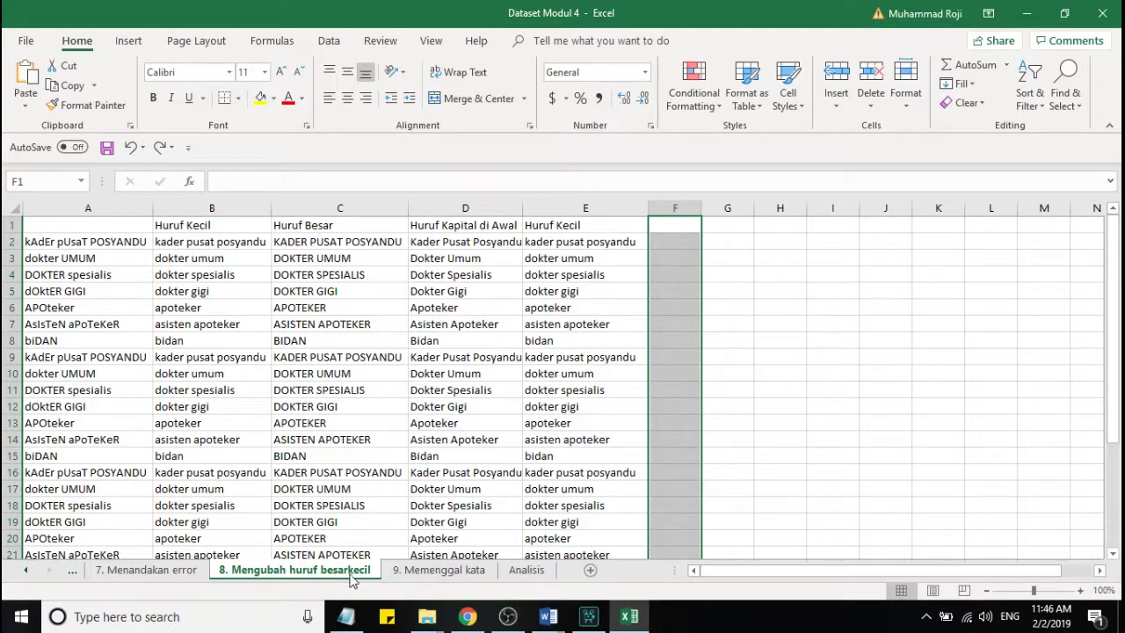
left_click(413, 578)
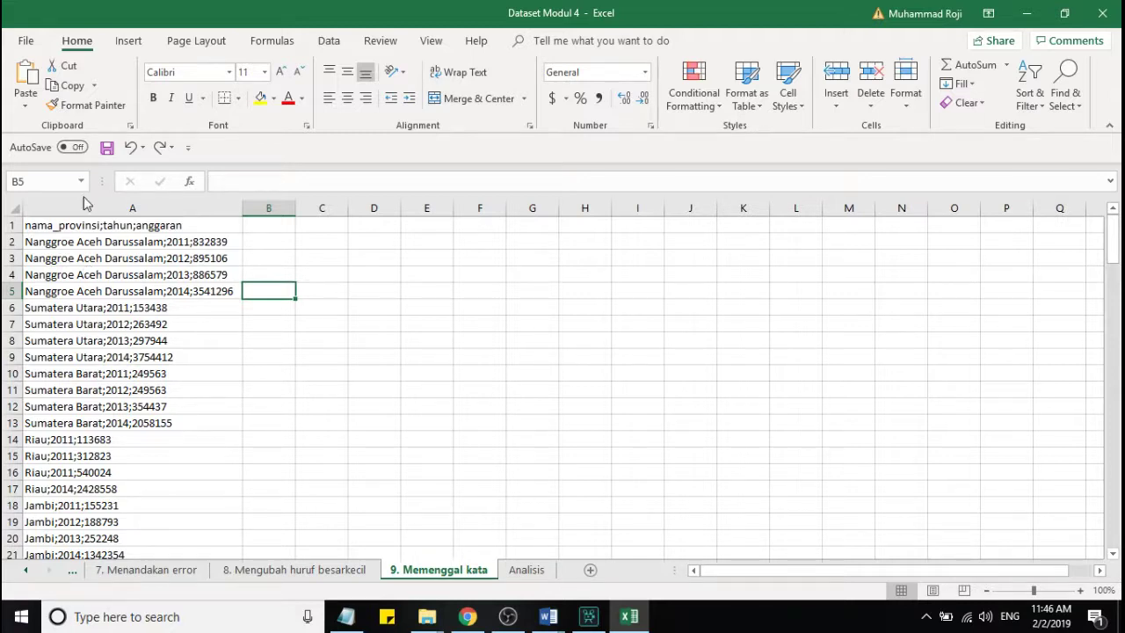
left_click(88, 243)
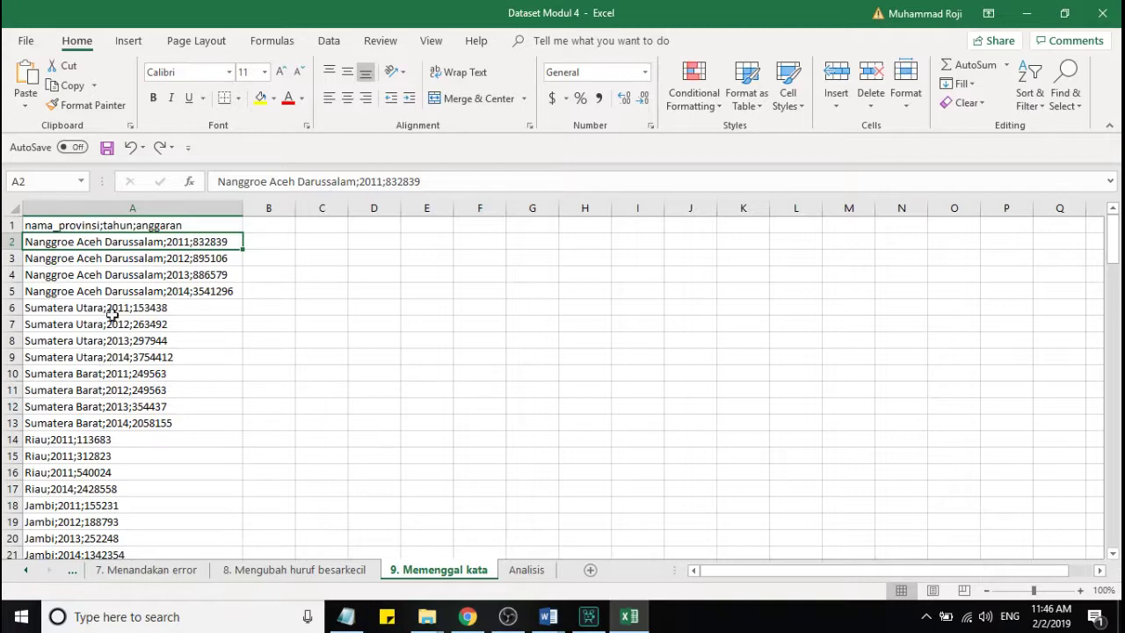
scroll(119, 326, "down", 15)
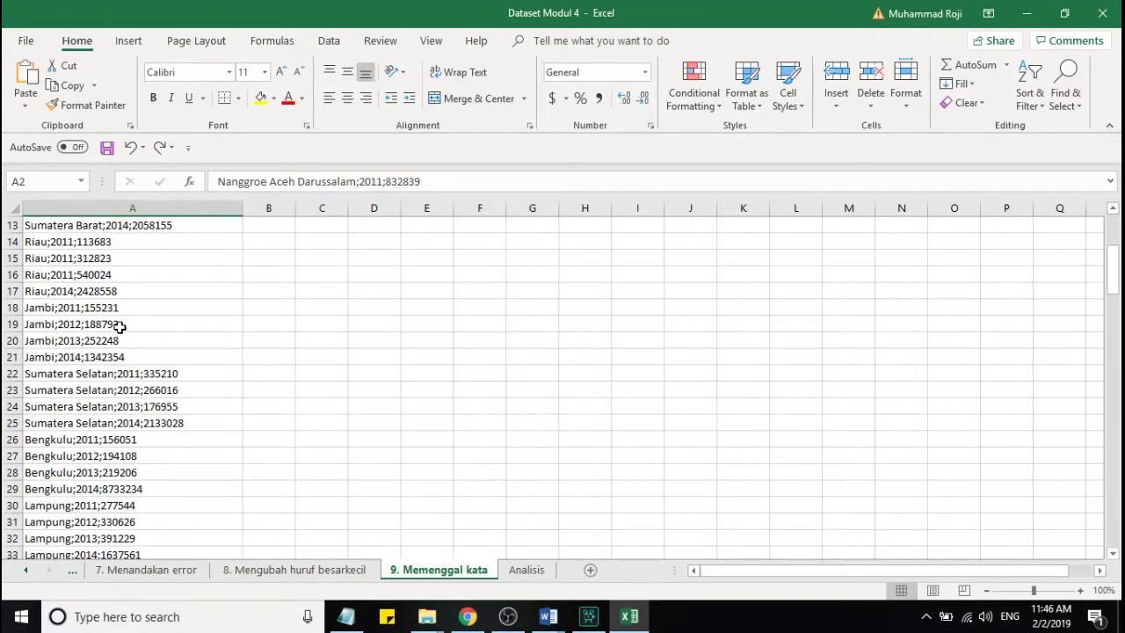
scroll(118, 326, "down", 14)
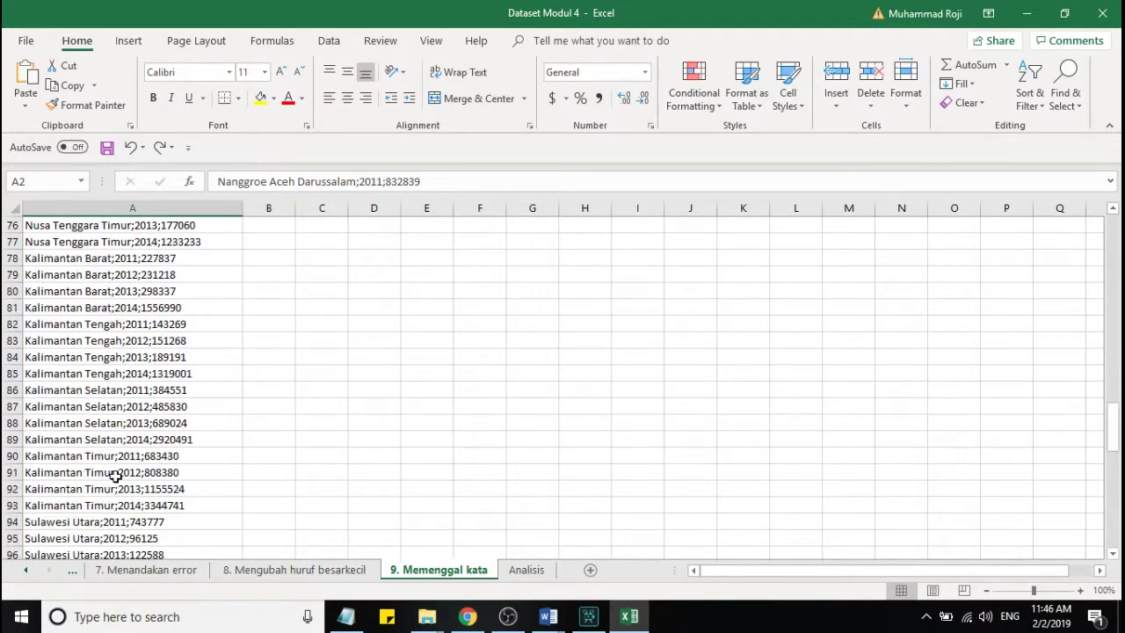
scroll(120, 311, "down", 10)
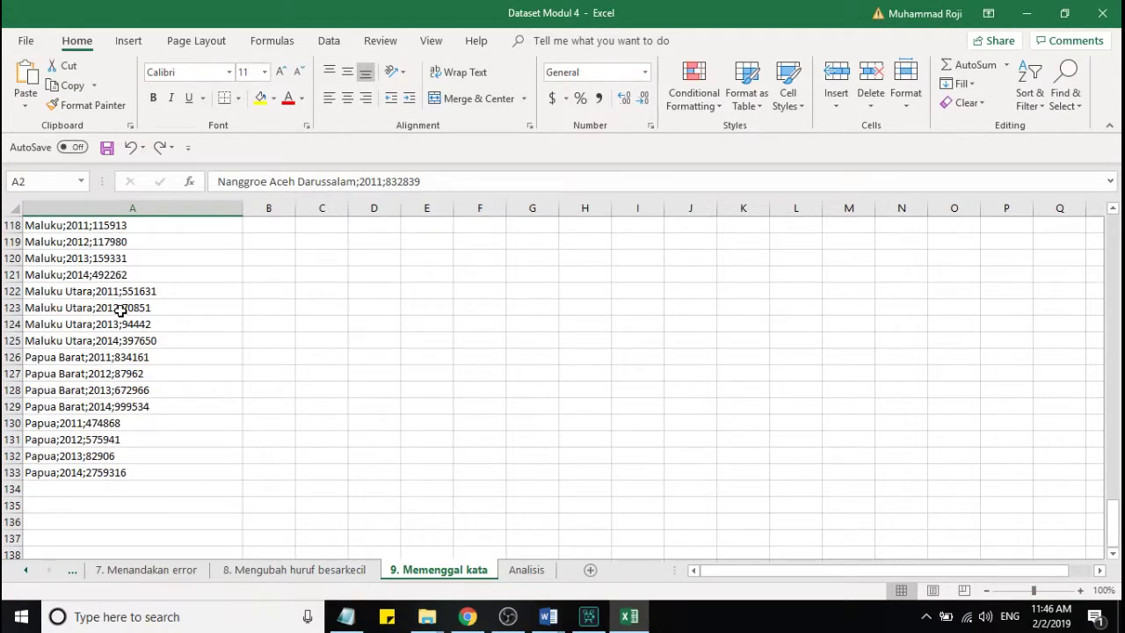
scroll(82, 471, "up", 6)
scroll(82, 472, "up", 20)
scroll(82, 472, "up", 6)
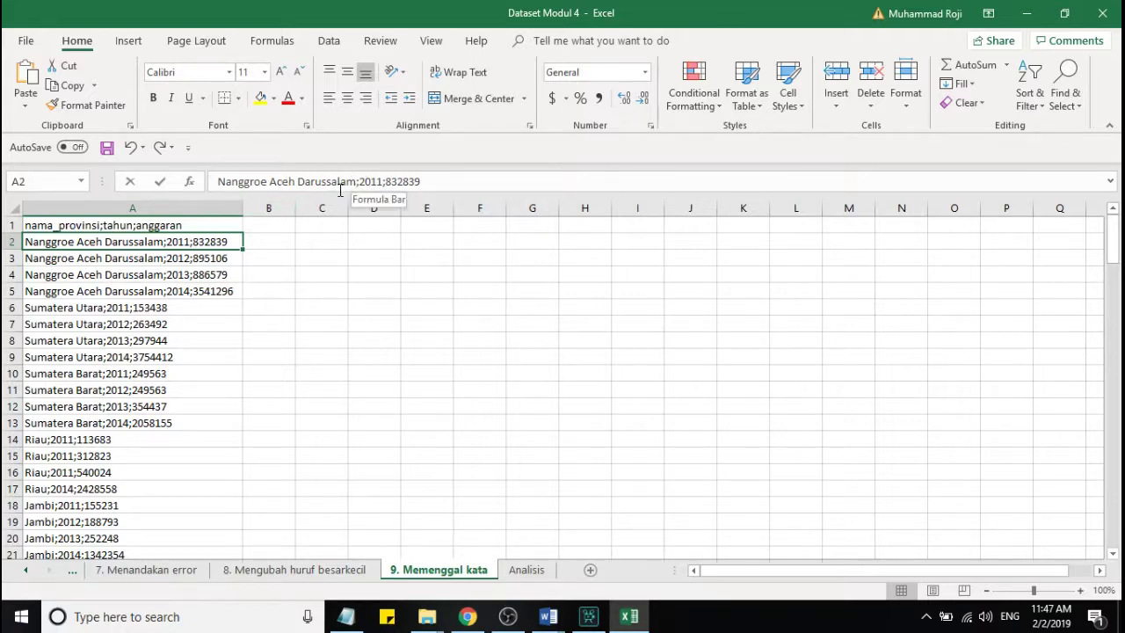
- Copy only the province name "Nanggroe Aceh Darussalam" from the text in A2 into cell B2
left_click(356, 182)
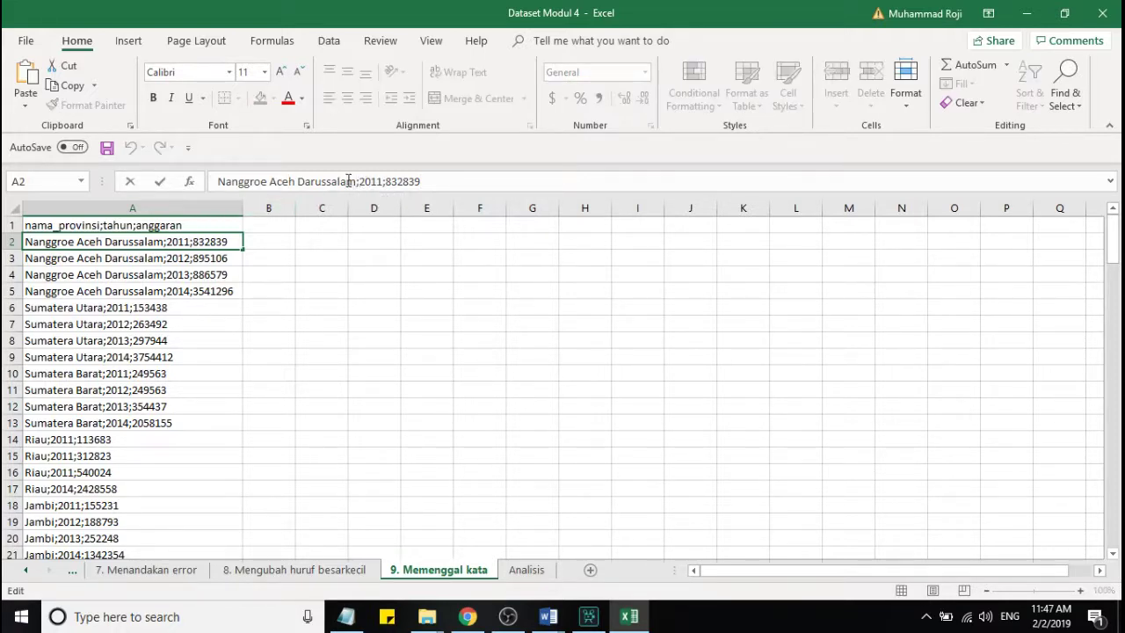
left_click_drag(357, 182, 217, 182)
key("ctrl+c")
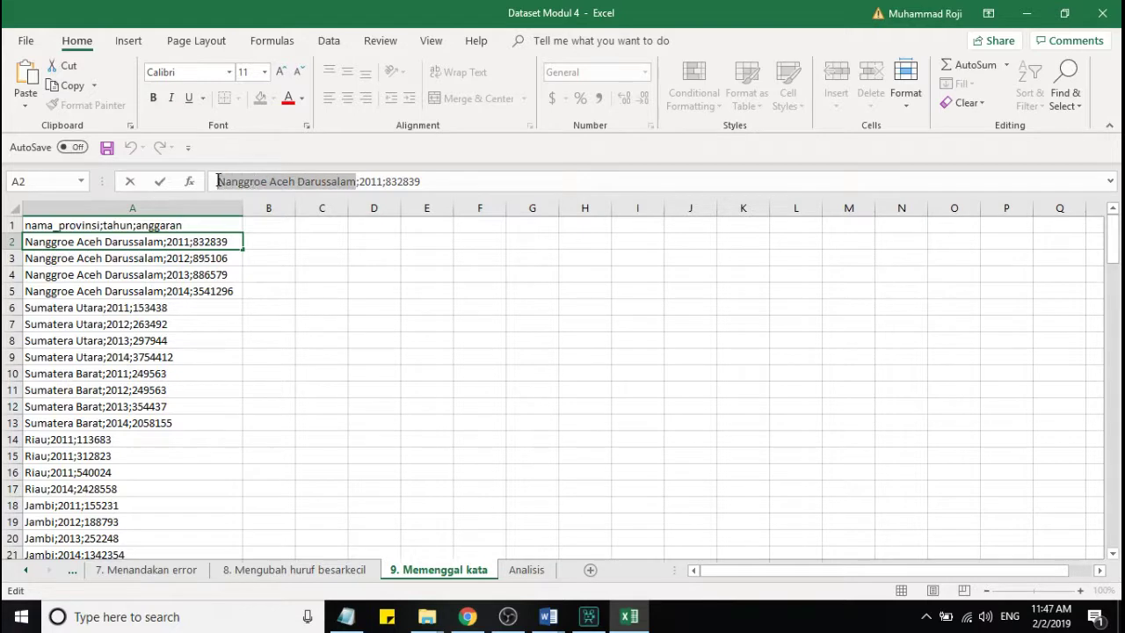
left_click(286, 246)
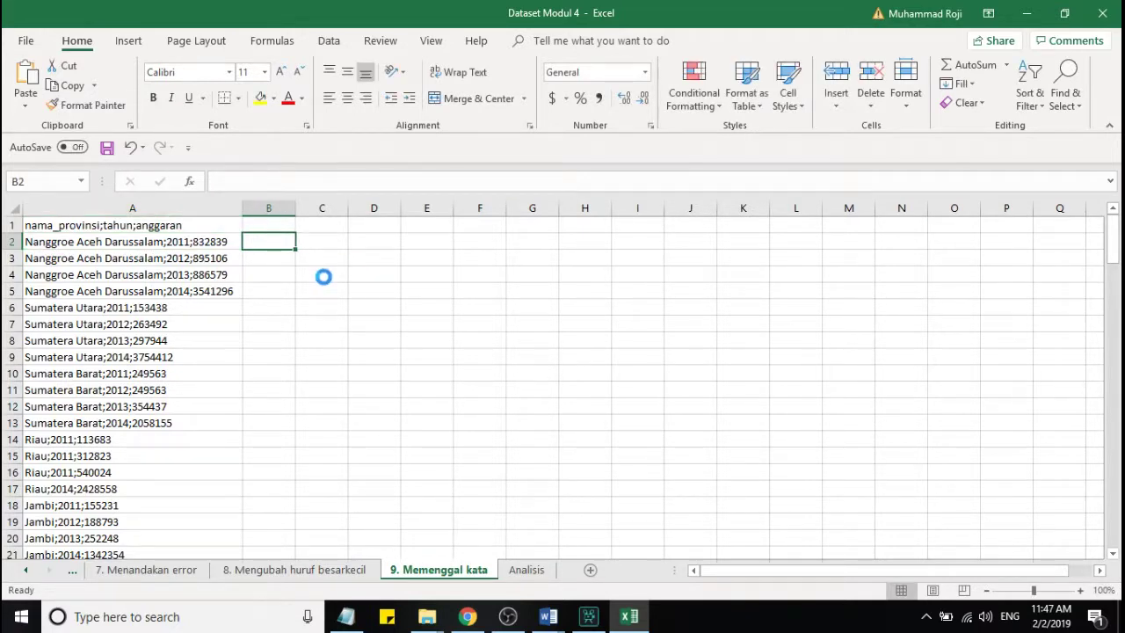
key("ctrl+v")
left_click(195, 257)
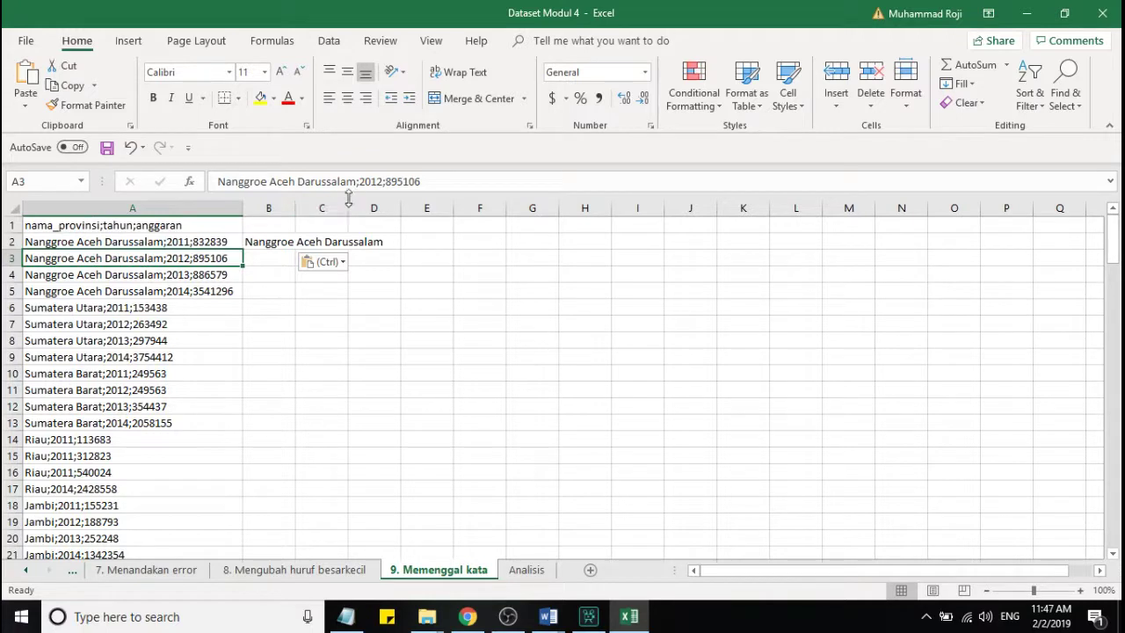
- Copy only the year 2011 from the text in A2 into cell C2
left_click(226, 242)
left_click_drag(382, 183, 359, 182)
key("ctrl+c")
left_click(335, 242)
key("ctrl+v")
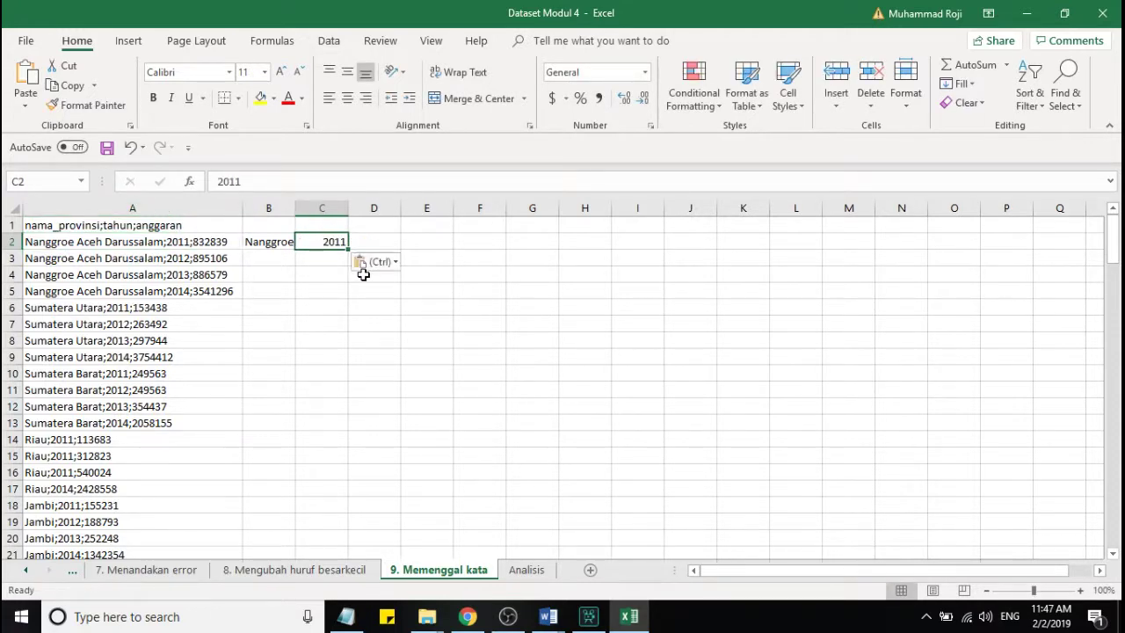
- Copy only the budget figure 832839 from the text in A2 into cell D2
left_click(372, 241)
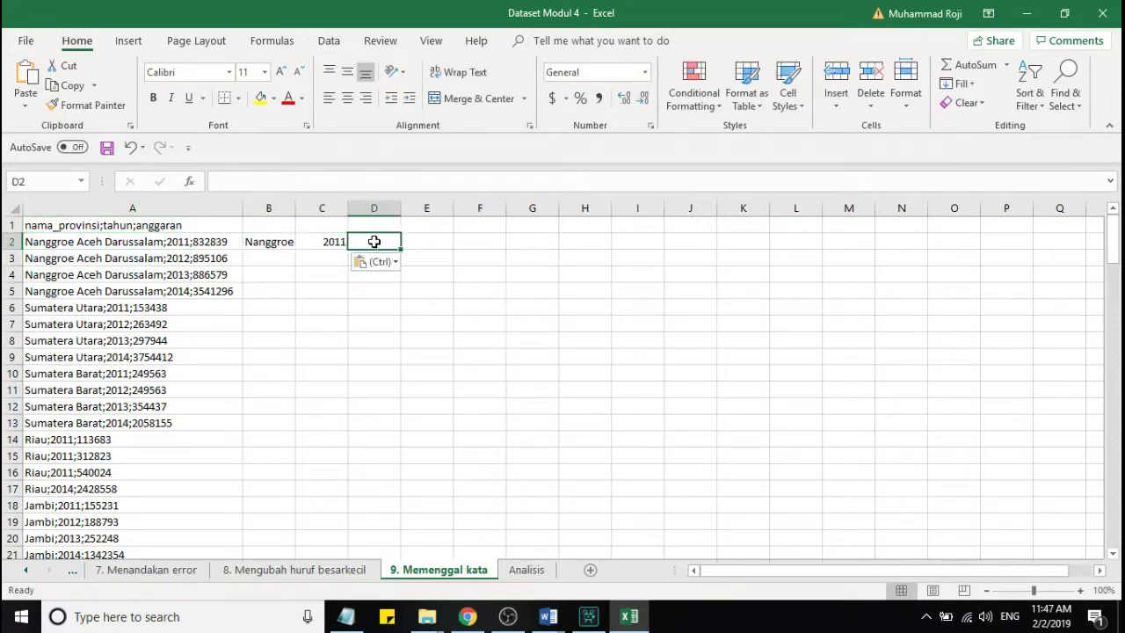
left_click(186, 237)
left_click_drag(419, 181, 385, 181)
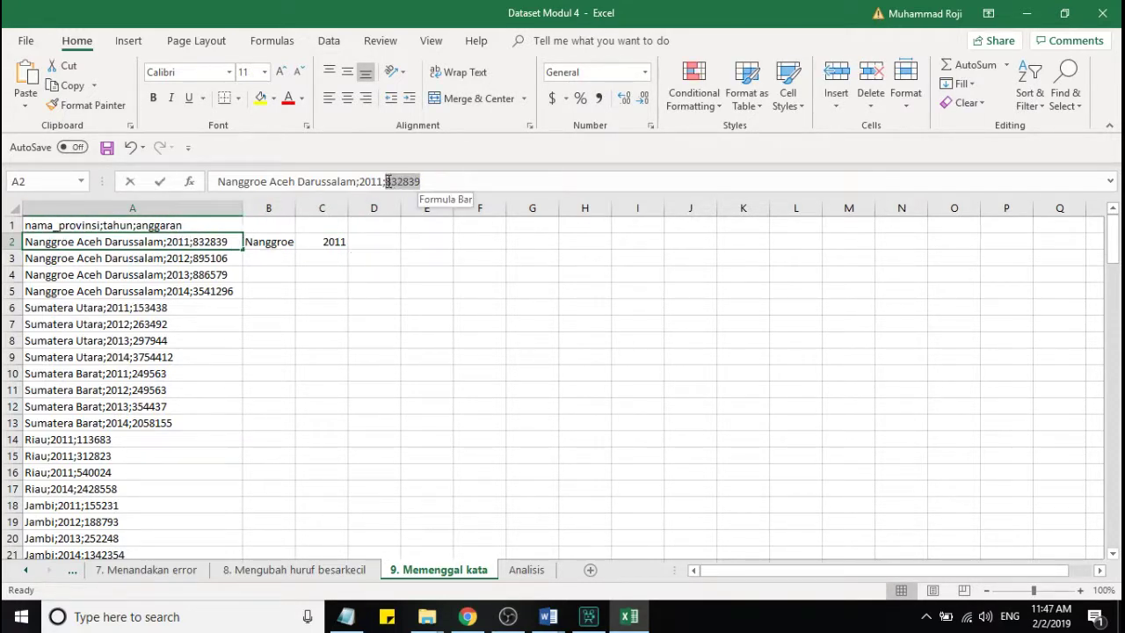
key("ctrl+c")
left_click(373, 243)
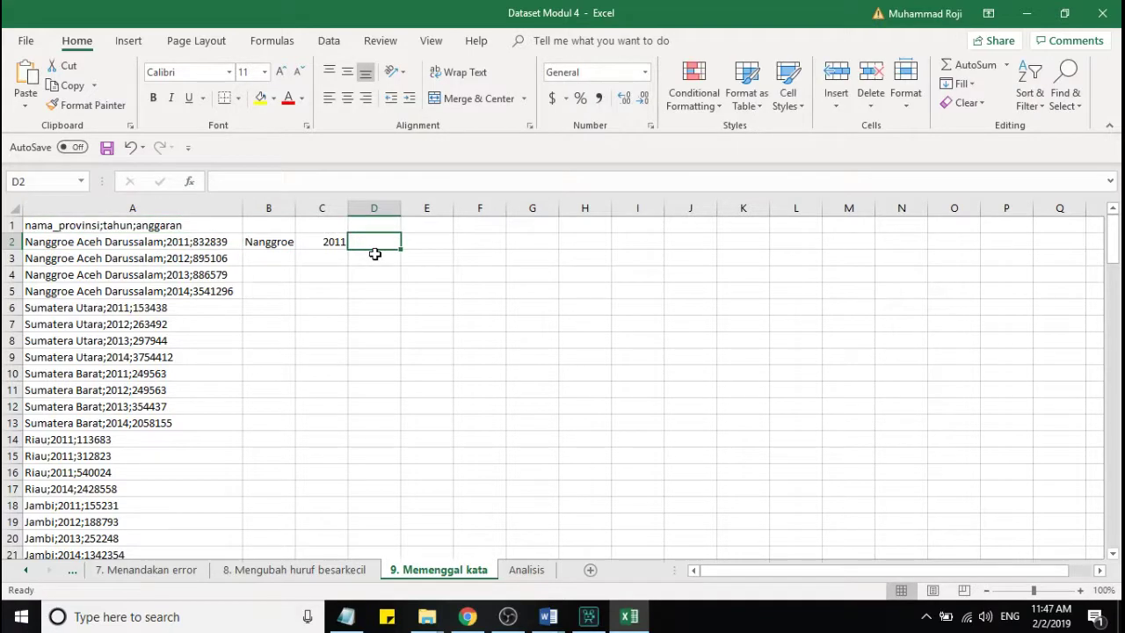
key("ctrl+v")
- Clear the manually copied province, year and budget values from cells B2:D2
left_click(273, 244)
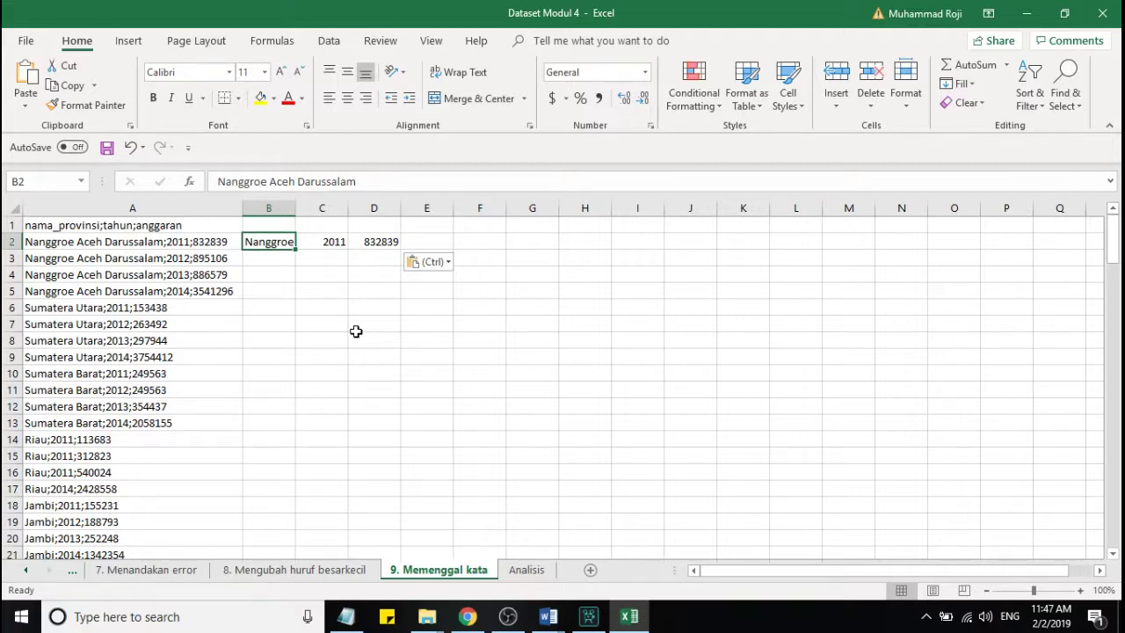
key("shift+Right")
key("shift+Right")
key("Delete")
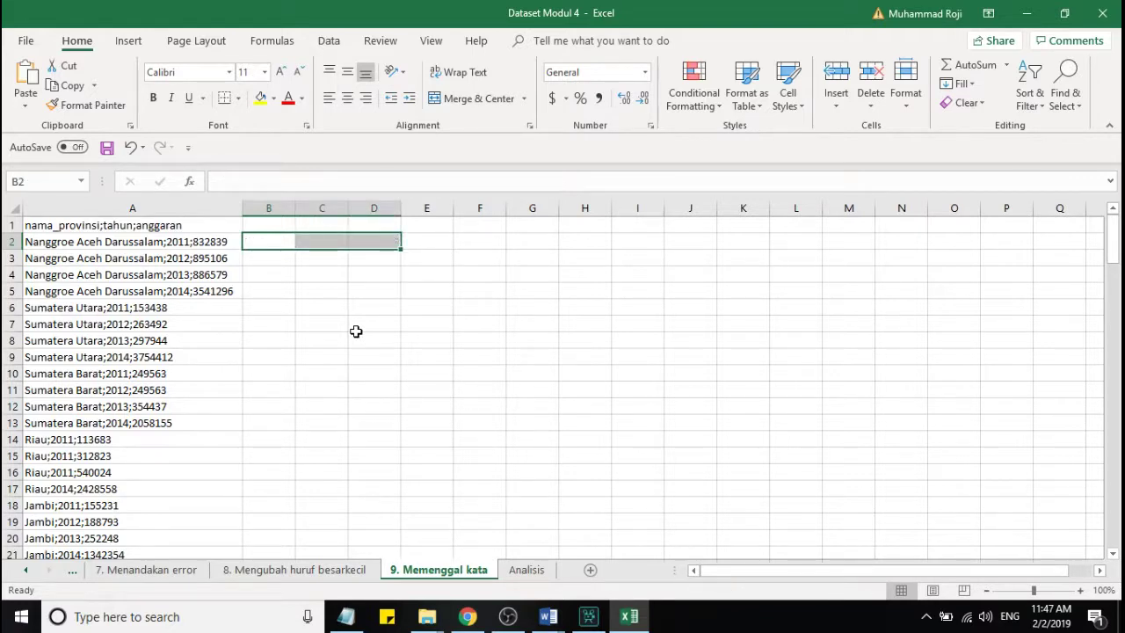
left_click(28, 242)
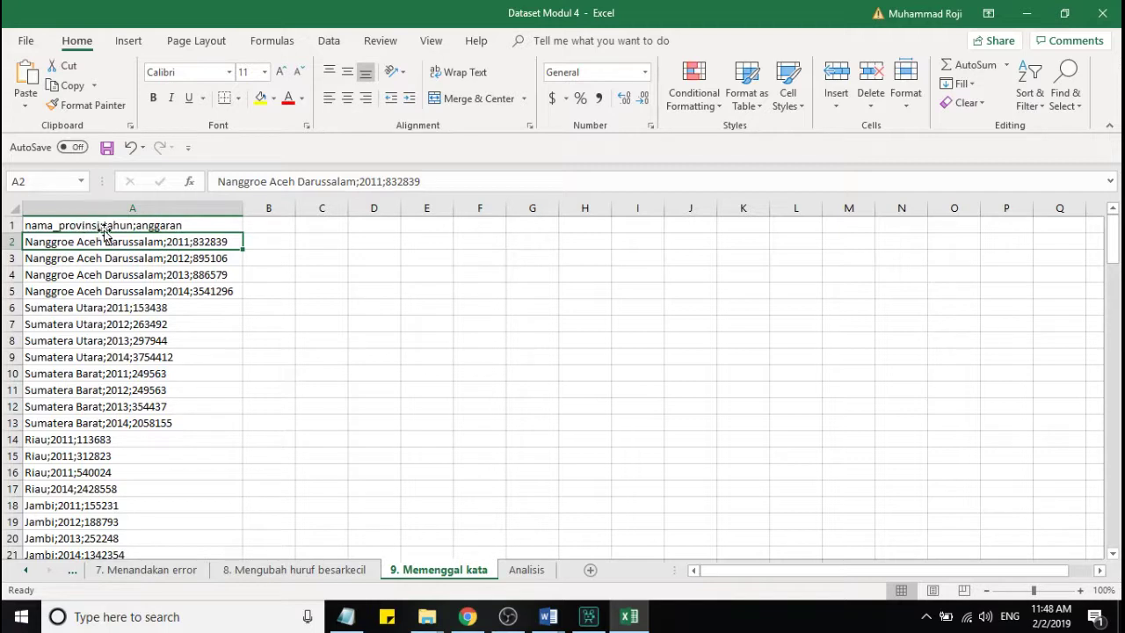
left_click(176, 225)
left_click(175, 244)
left_click(176, 259)
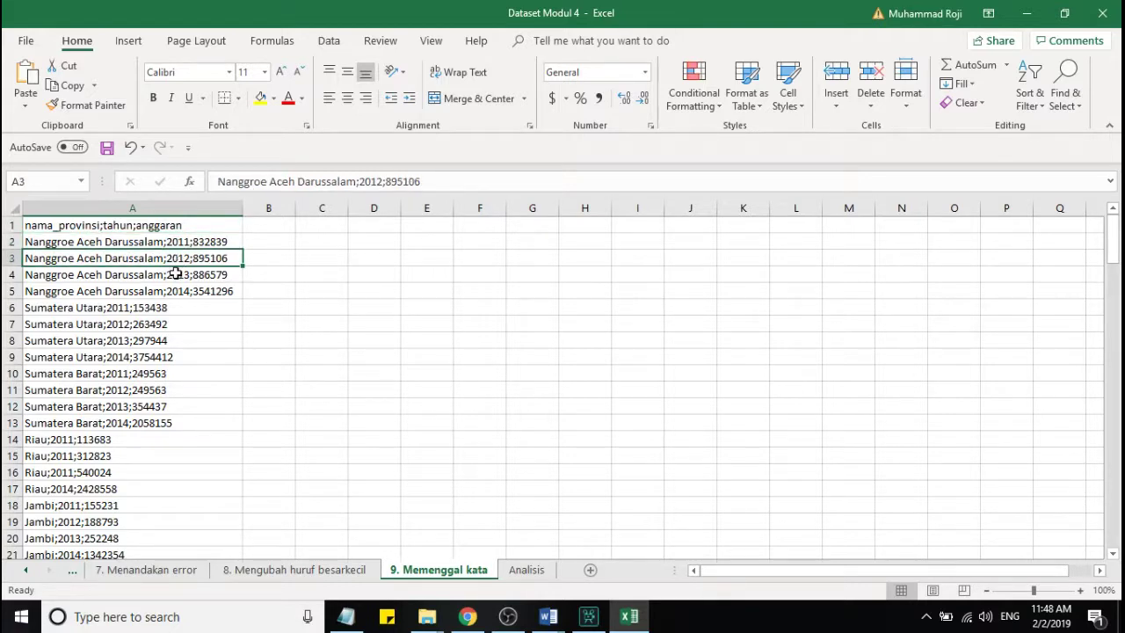
- Select the combined data in A1:A133 and start Text to Columns with the Delimited data type
left_click(187, 229)
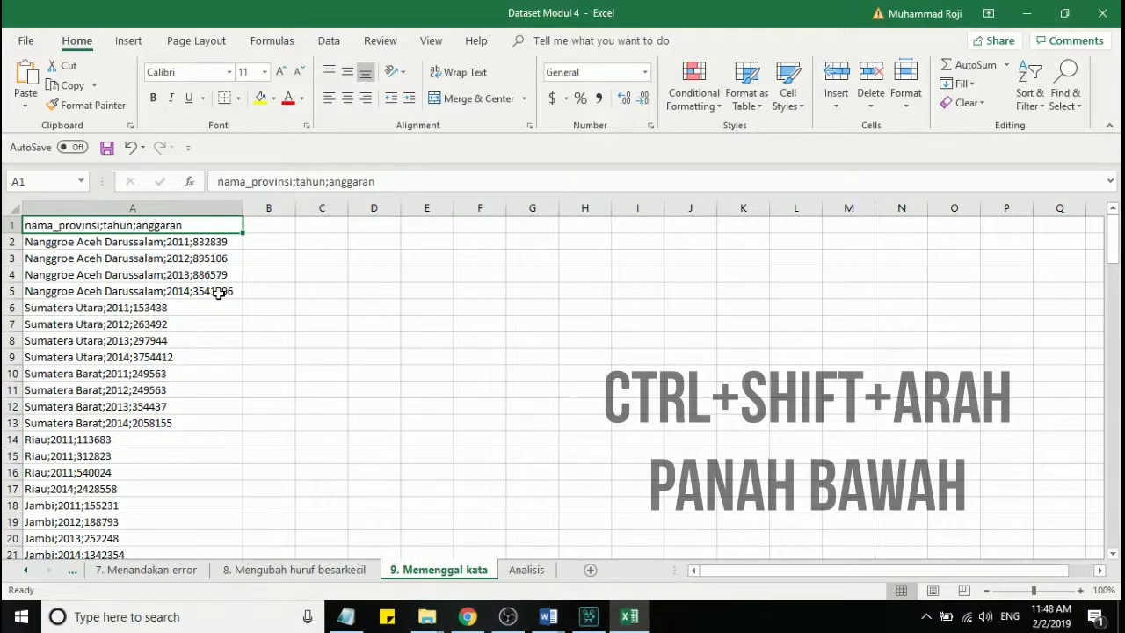
key("ctrl+shift+Down")
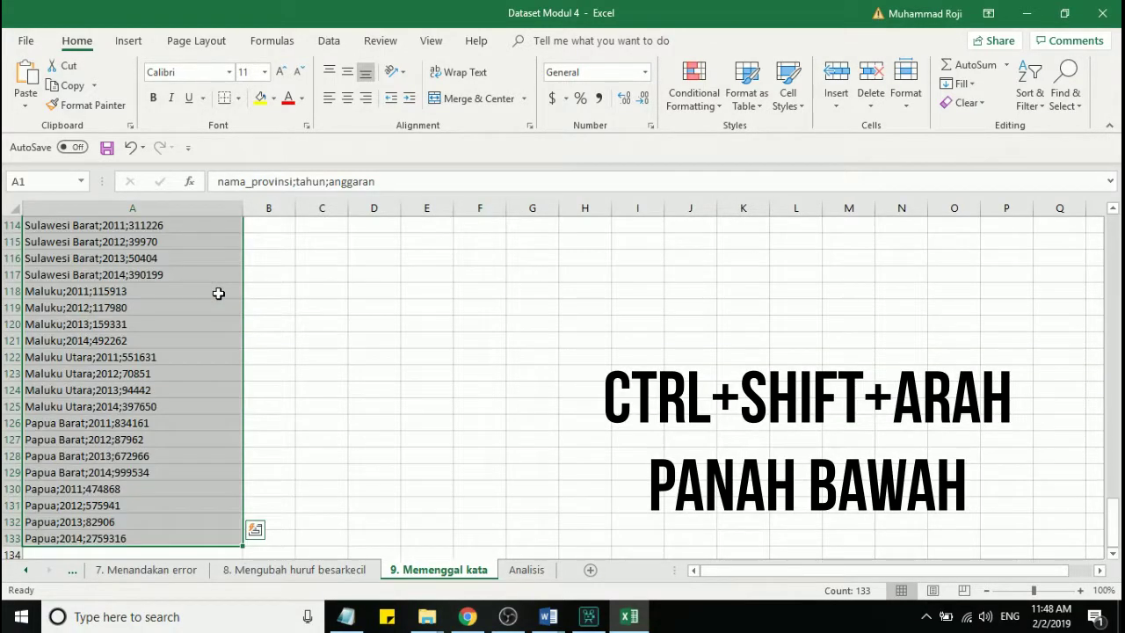
left_click_drag(1113, 520, 1112, 519)
left_click_drag(1118, 273, 1113, 222)
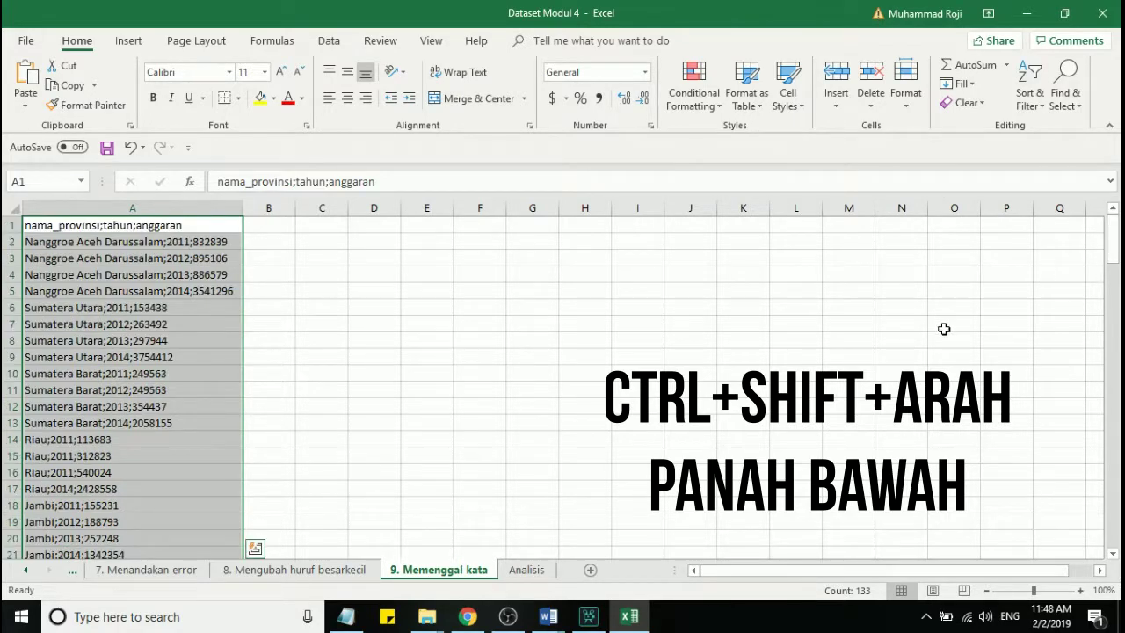
left_click(334, 44)
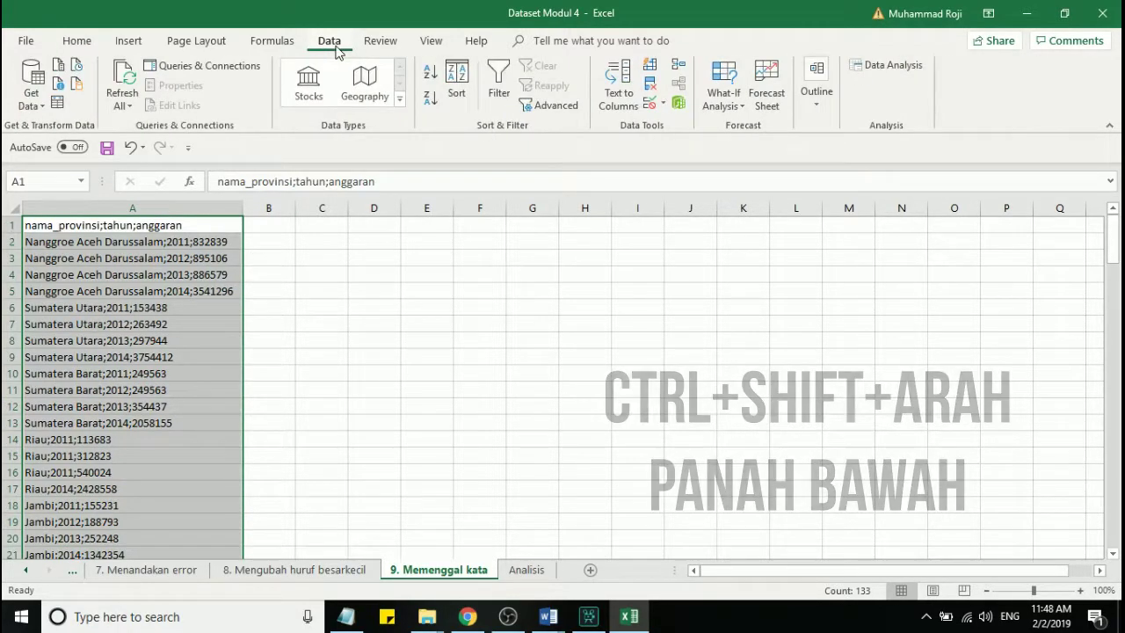
left_click(619, 90)
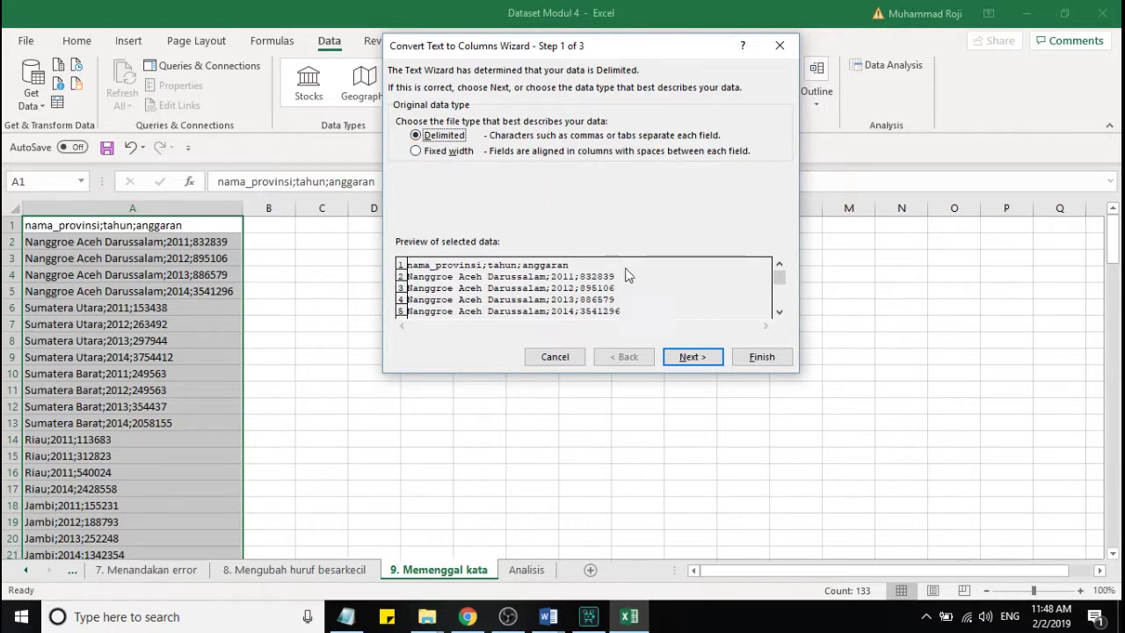
left_click(690, 360)
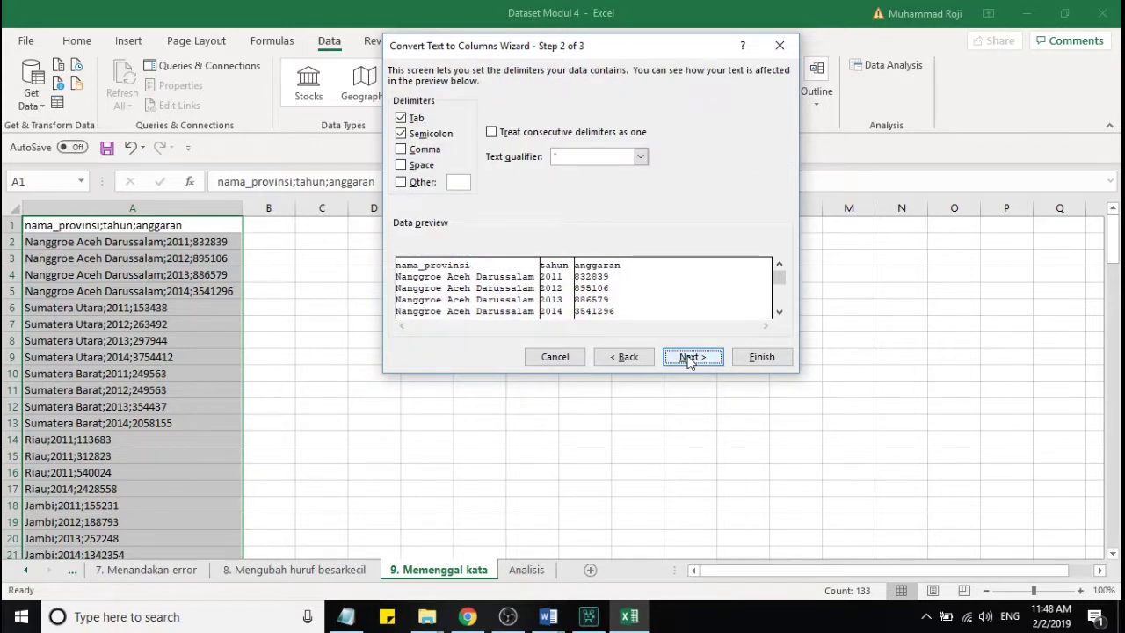
- Try different combinations of the Tab, Semicolon and Space delimiters, ending with only Tab and Semicolon enabled
left_click(442, 135)
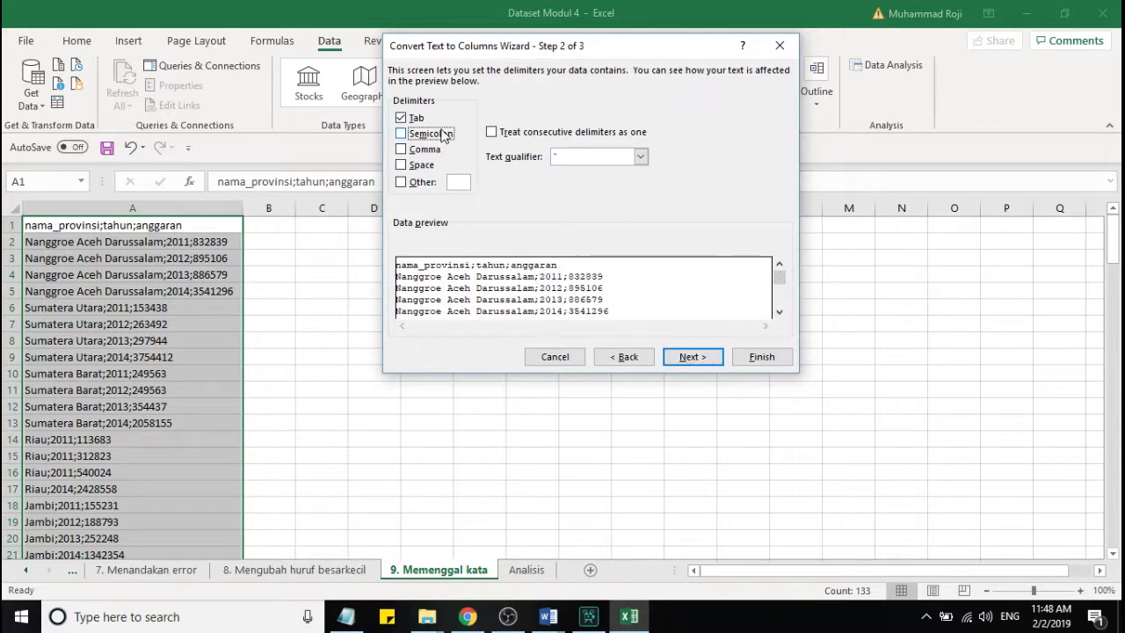
left_click(415, 120)
left_click(420, 136)
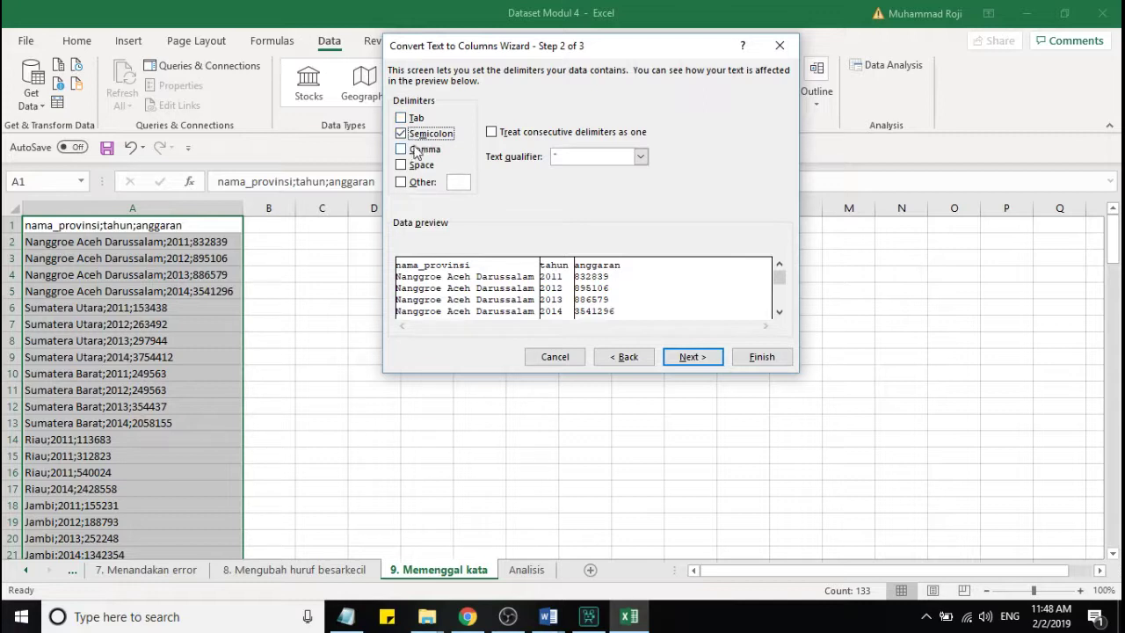
left_click(413, 119)
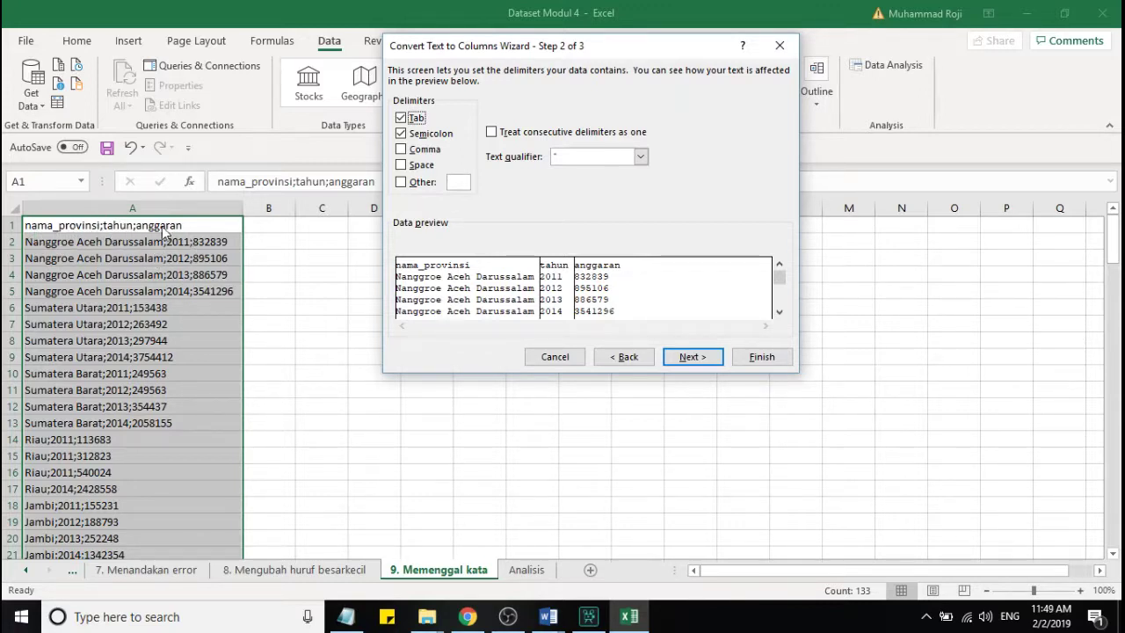
left_click(412, 166)
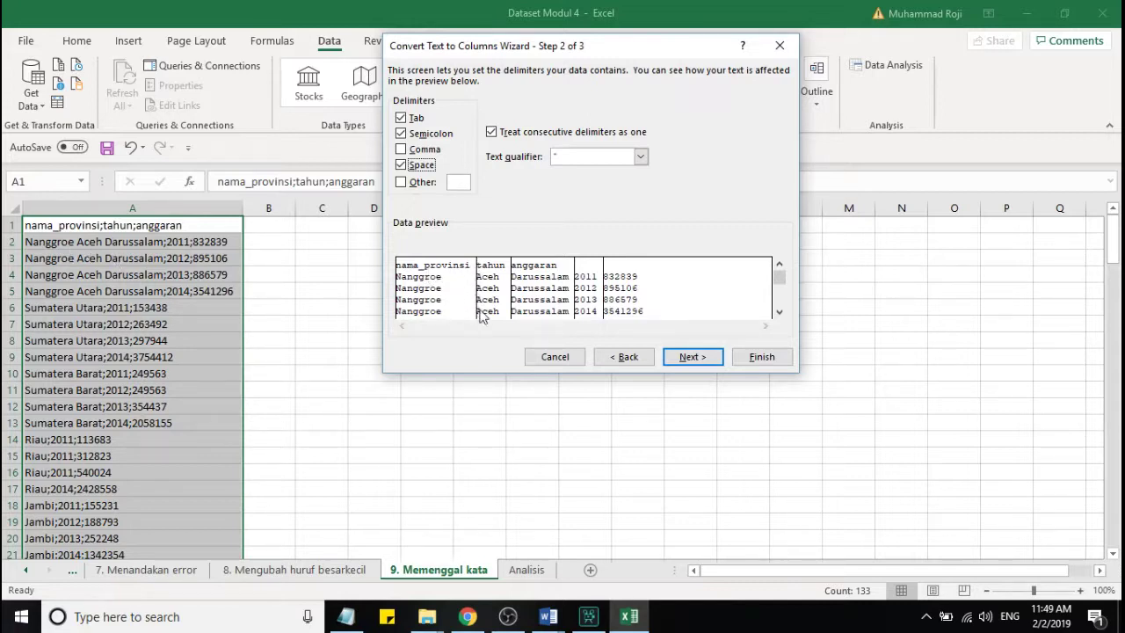
left_click(403, 166)
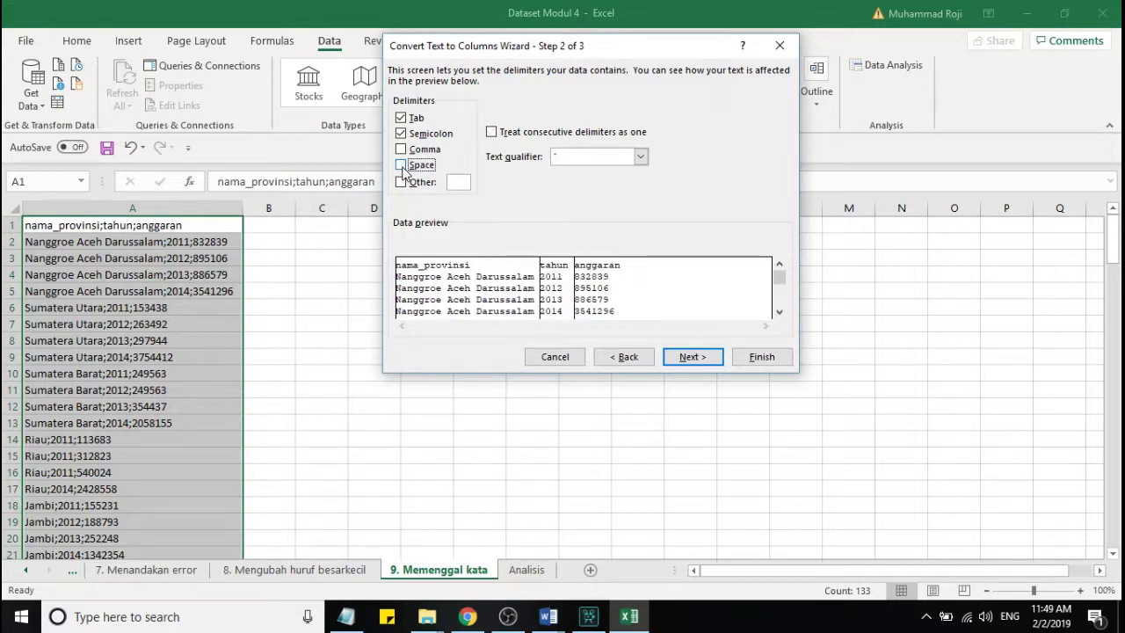
- Finish the split with the General column format and destination $A$1, and review the separated columns
left_click(690, 357)
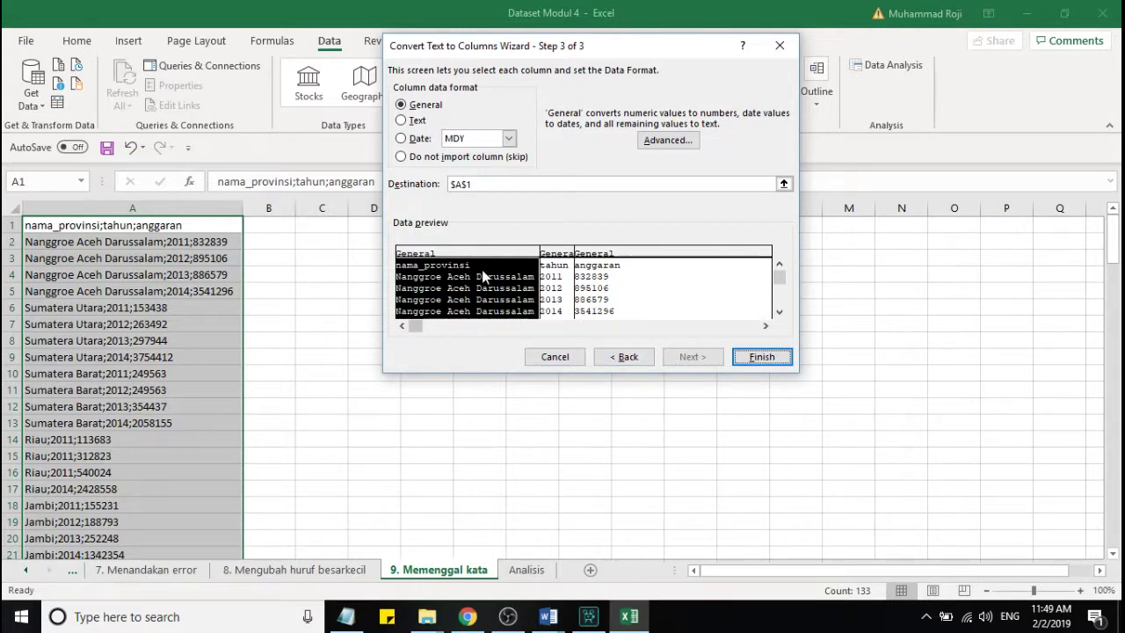
left_click(418, 123)
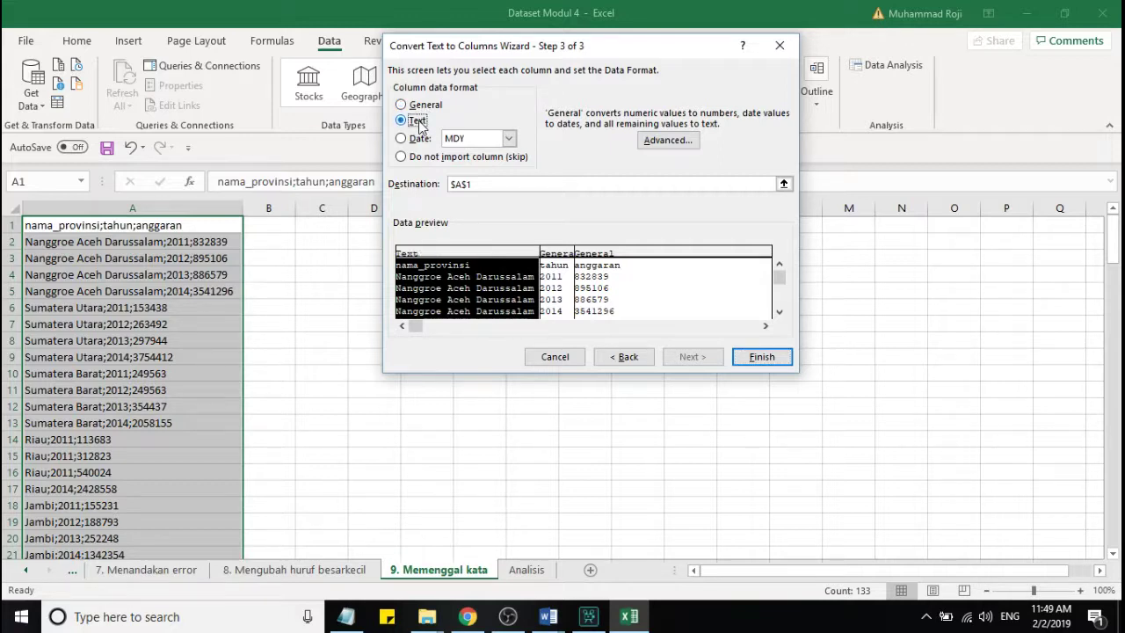
left_click(424, 105)
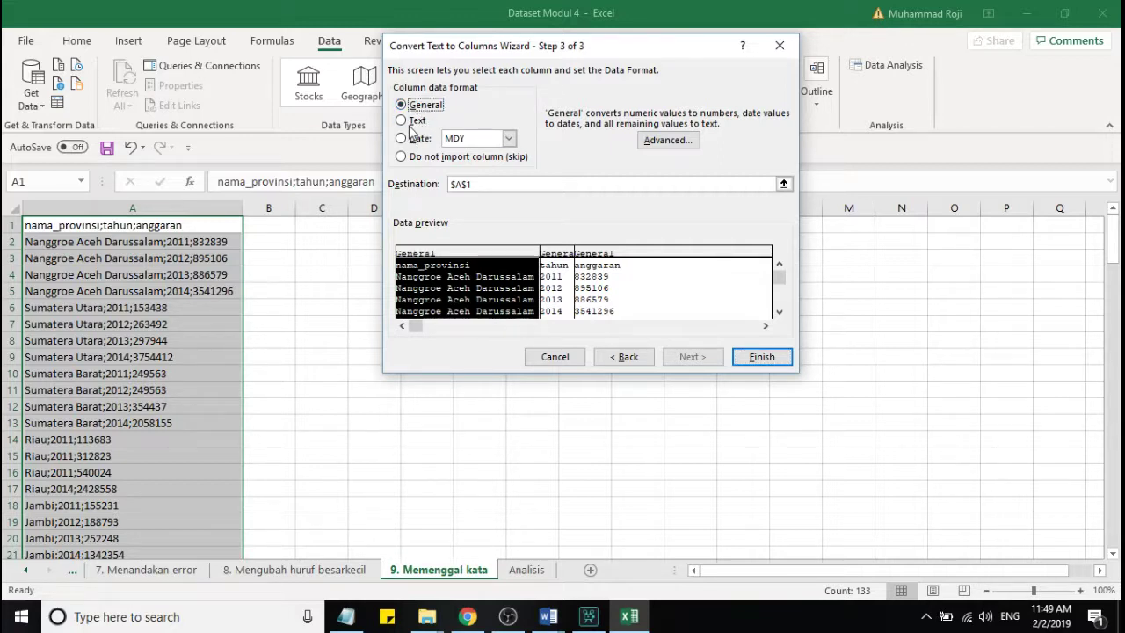
left_click(761, 357)
key("ctrl+Home")
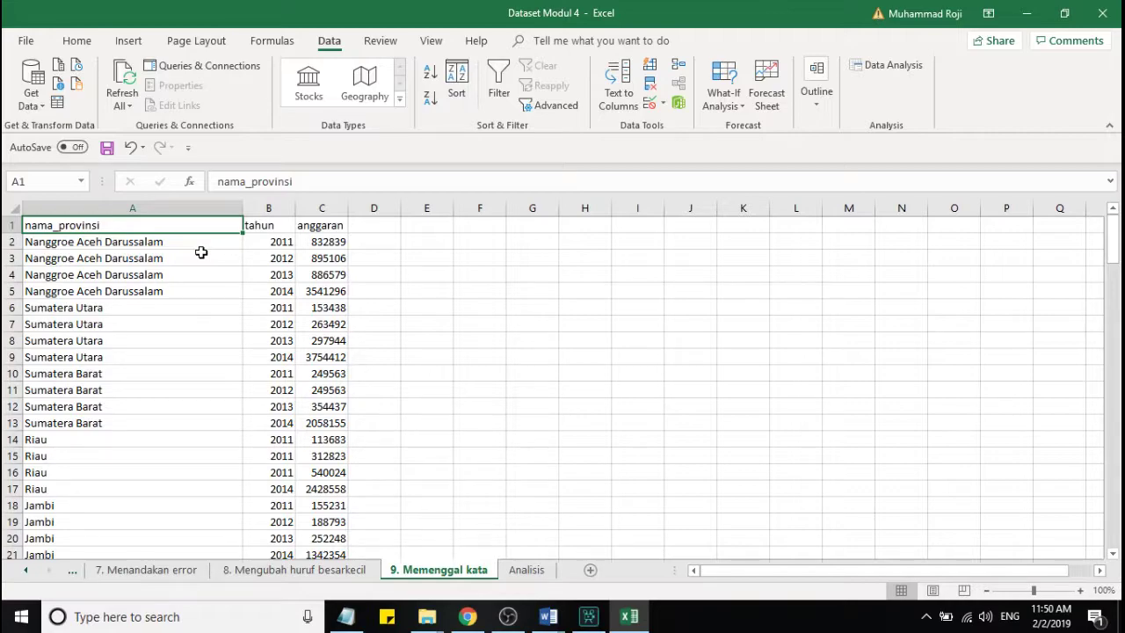
scroll(283, 362, "down", 17)
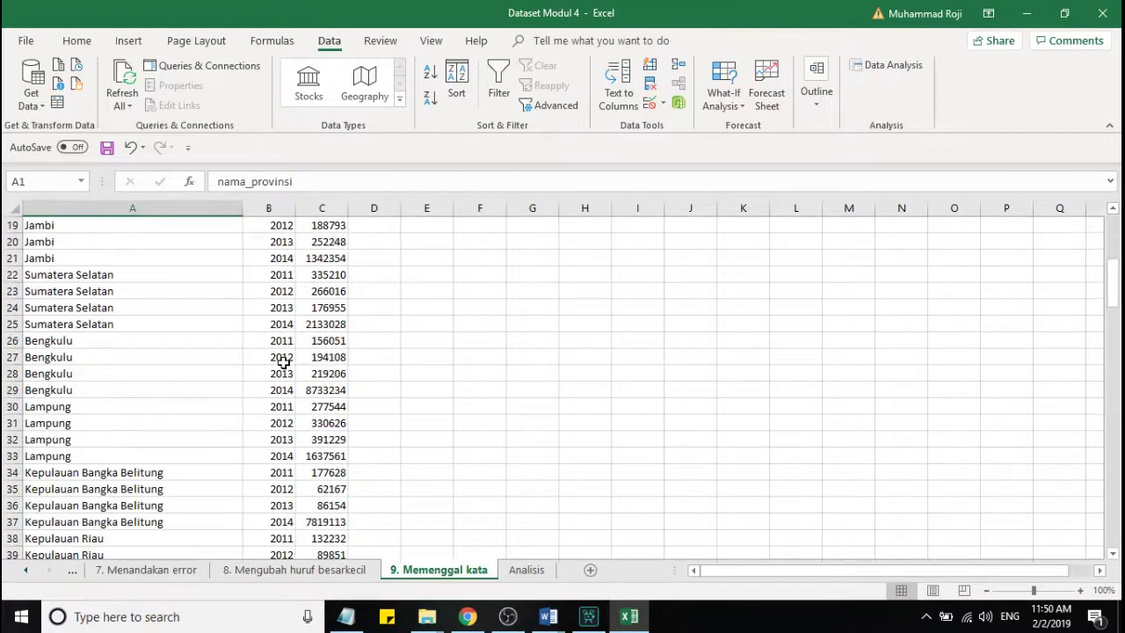
scroll(283, 362, "down", 7)
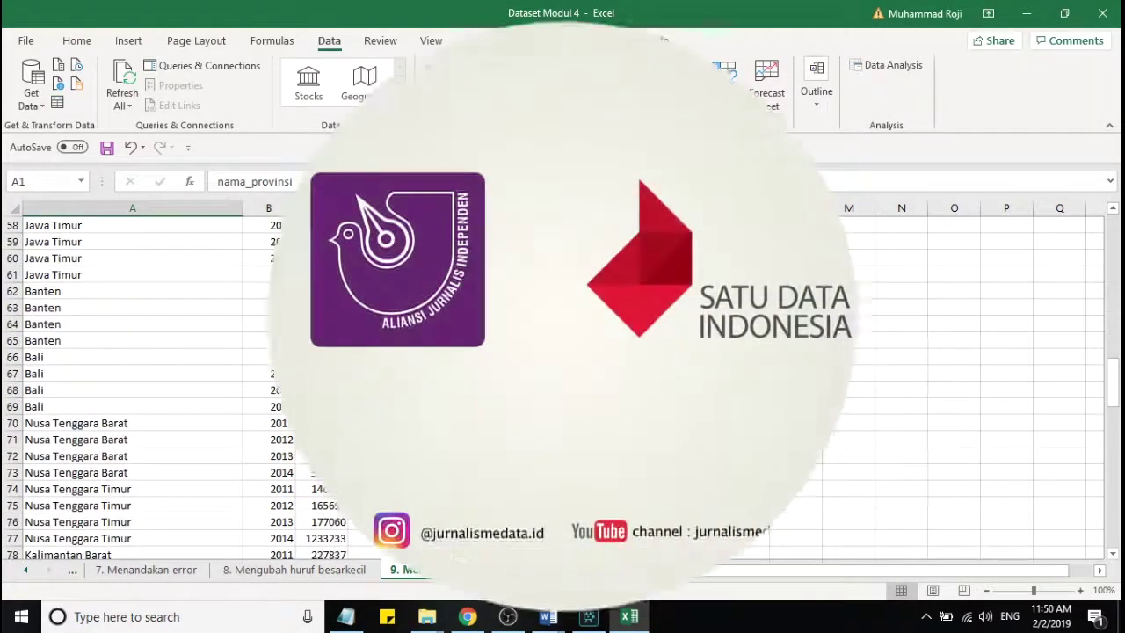